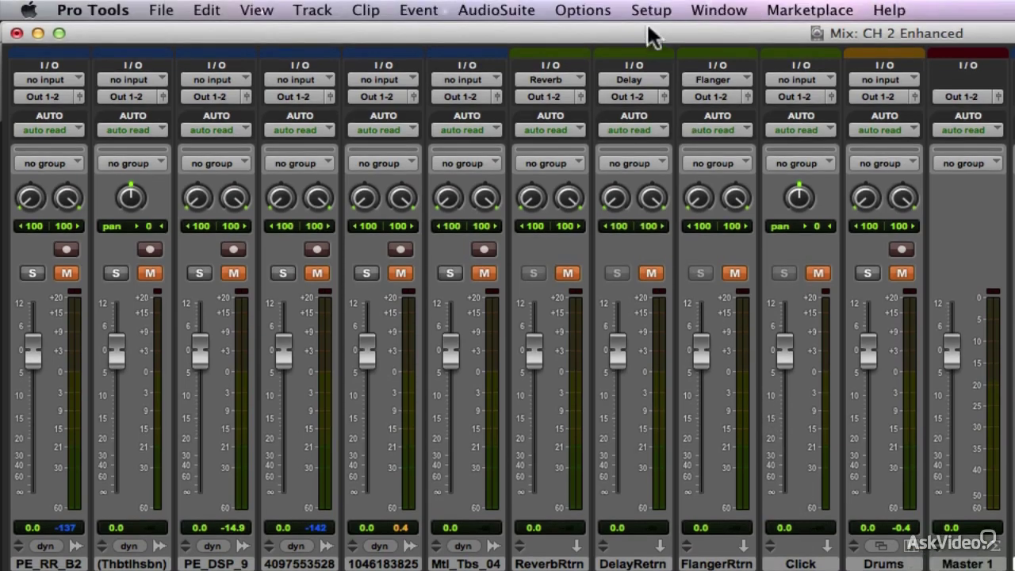
Open Pro Tools Preferences from the Setup menu to the Metering page.
{"action": "left_click", "coordinate": [649, 11]}
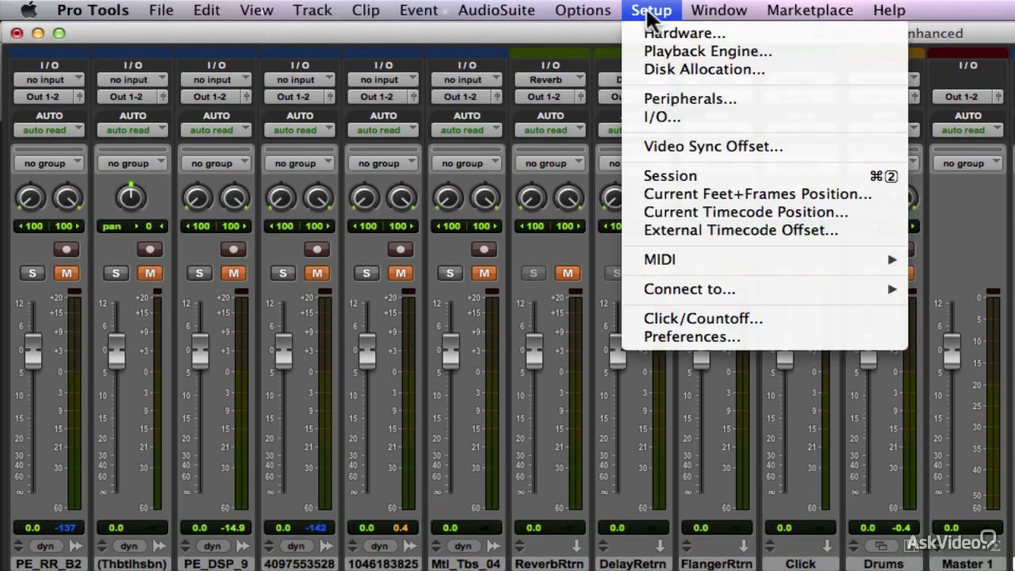
{"action": "left_click", "coordinate": [699, 335]}
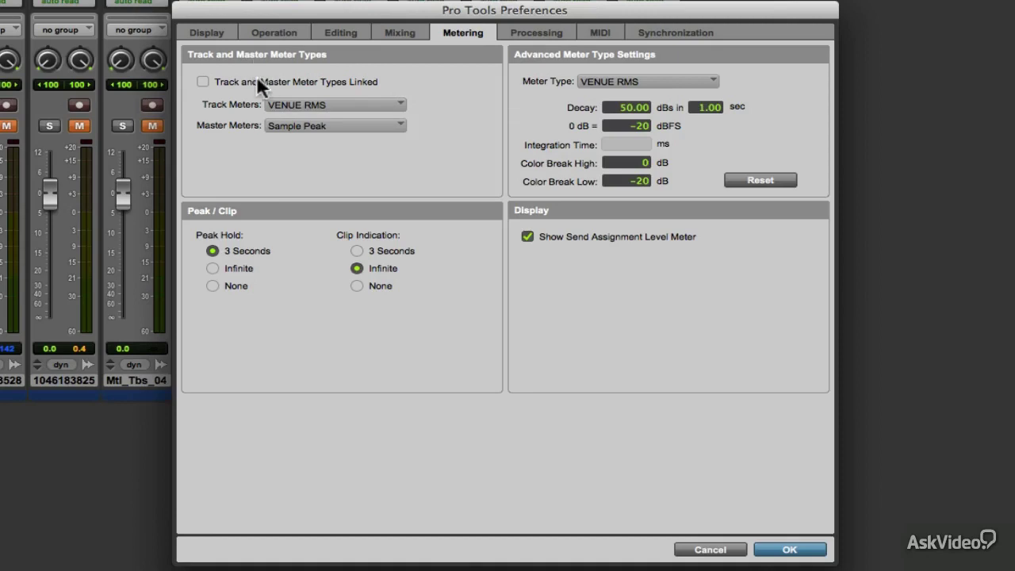
Link track and master meter types on VENUE RMS, then unlink them again.
{"action": "left_click", "coordinate": [203, 81]}
{"action": "left_click", "coordinate": [346, 106]}
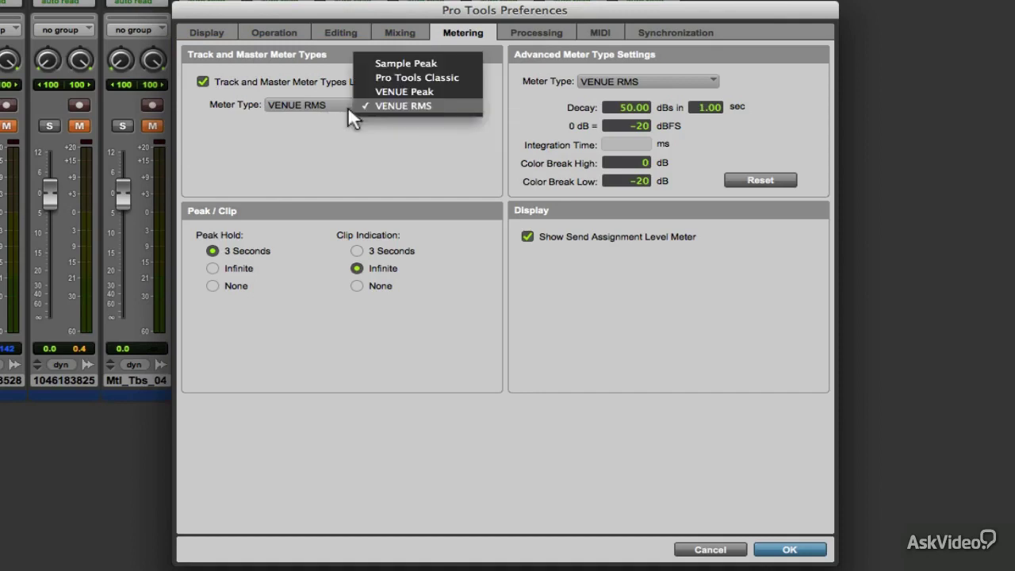
{"action": "left_click", "coordinate": [455, 102]}
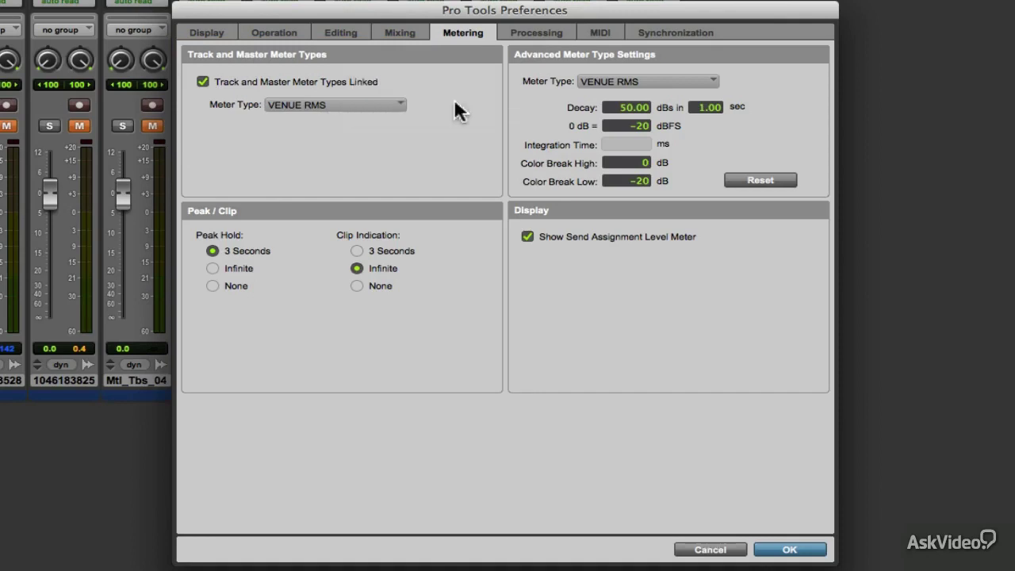
{"action": "left_click", "coordinate": [220, 81]}
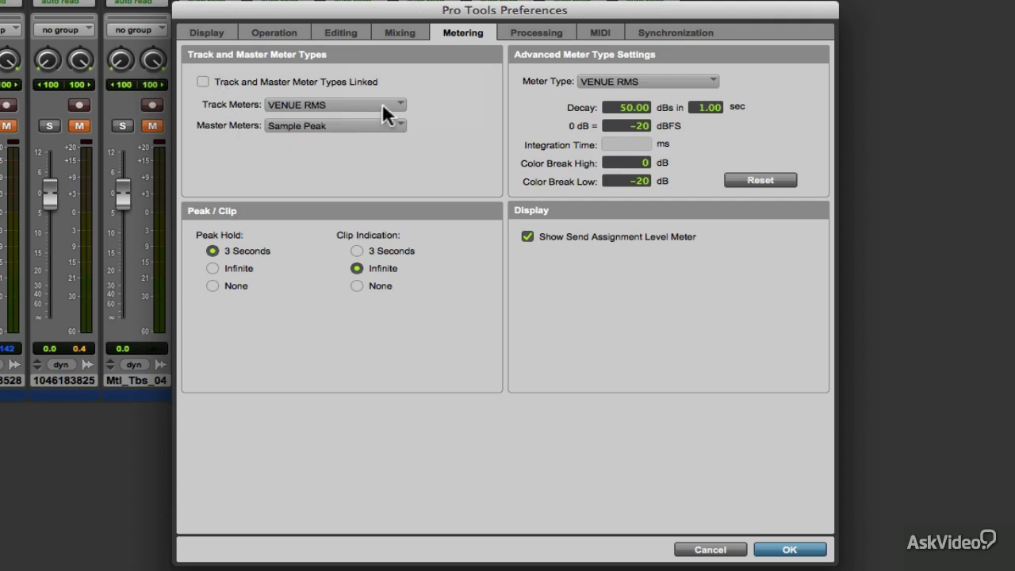
Set Master Meters to Pro Tools Classic and keep Track Meters on VENUE RMS.
{"action": "left_click", "coordinate": [386, 125]}
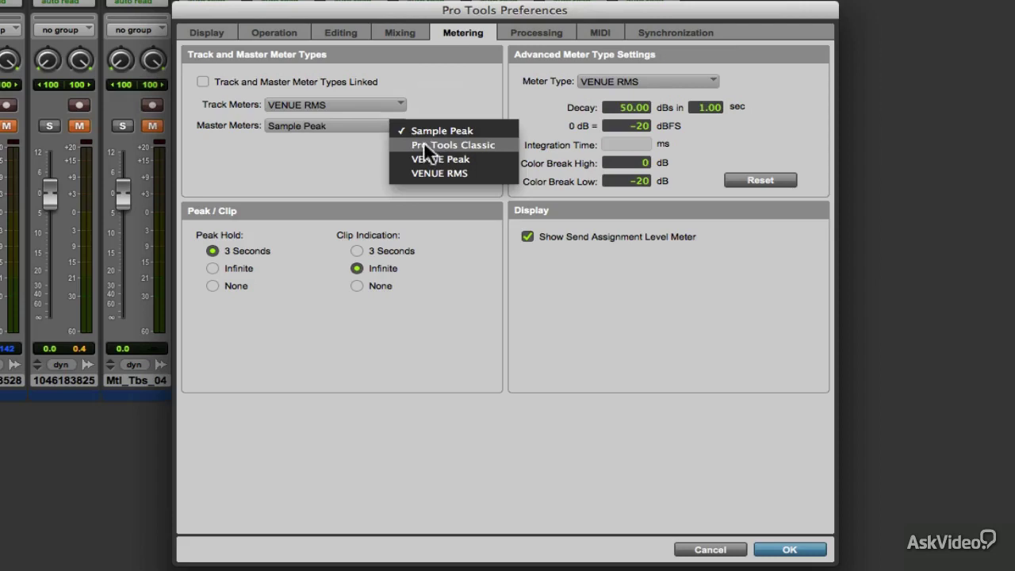
{"action": "left_click", "coordinate": [424, 145]}
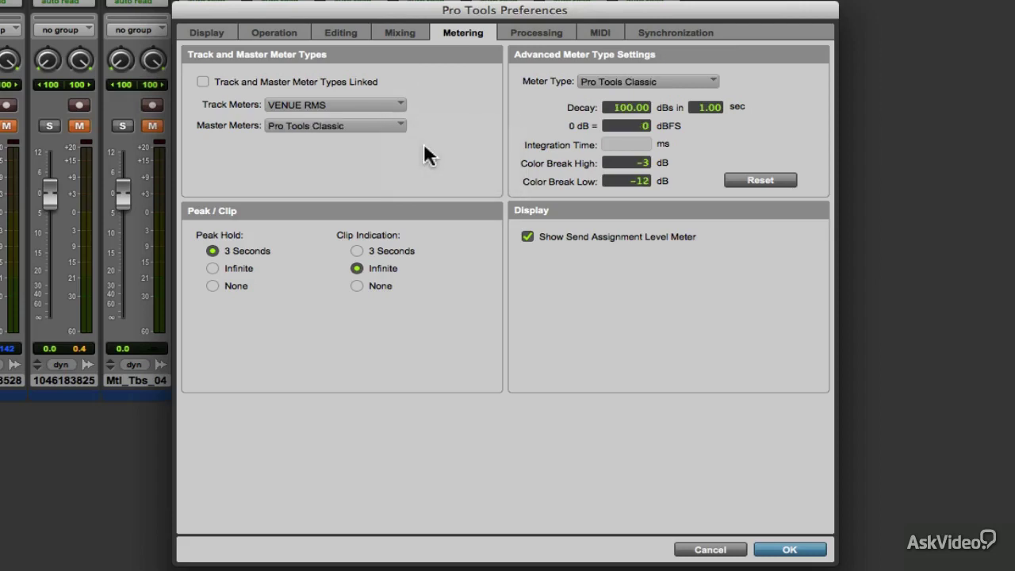
{"action": "left_click", "coordinate": [389, 106]}
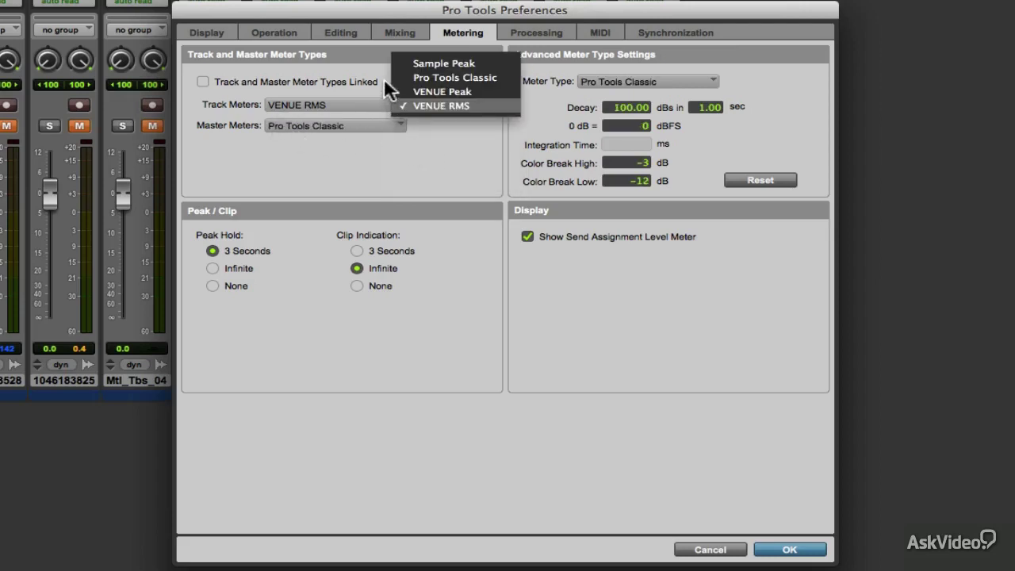
{"action": "left_click", "coordinate": [384, 78]}
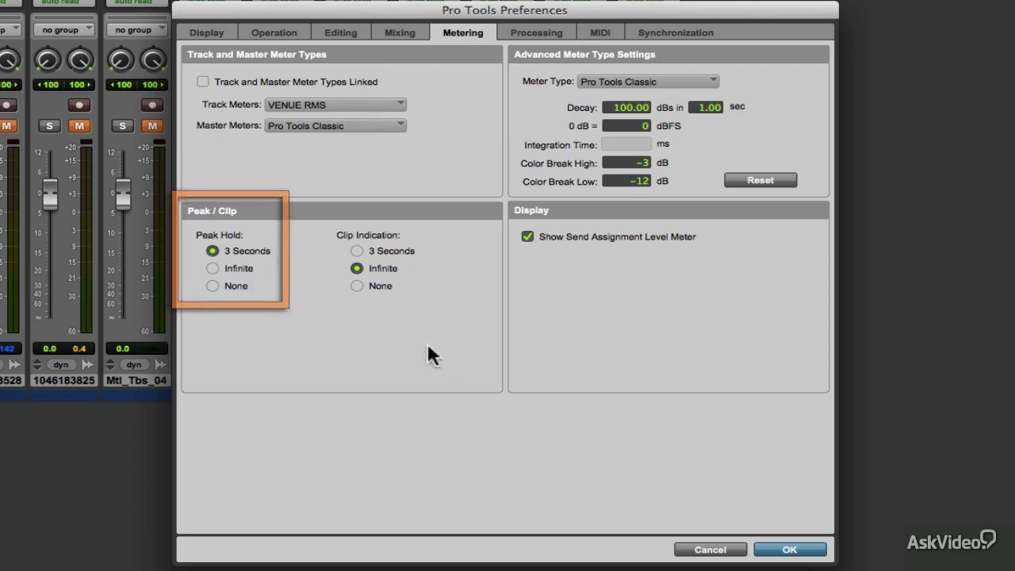
Close Preferences and start session playback to watch signal on the Drums meter.
{"action": "key", "text": "Return"}
{"action": "key", "text": "space"}
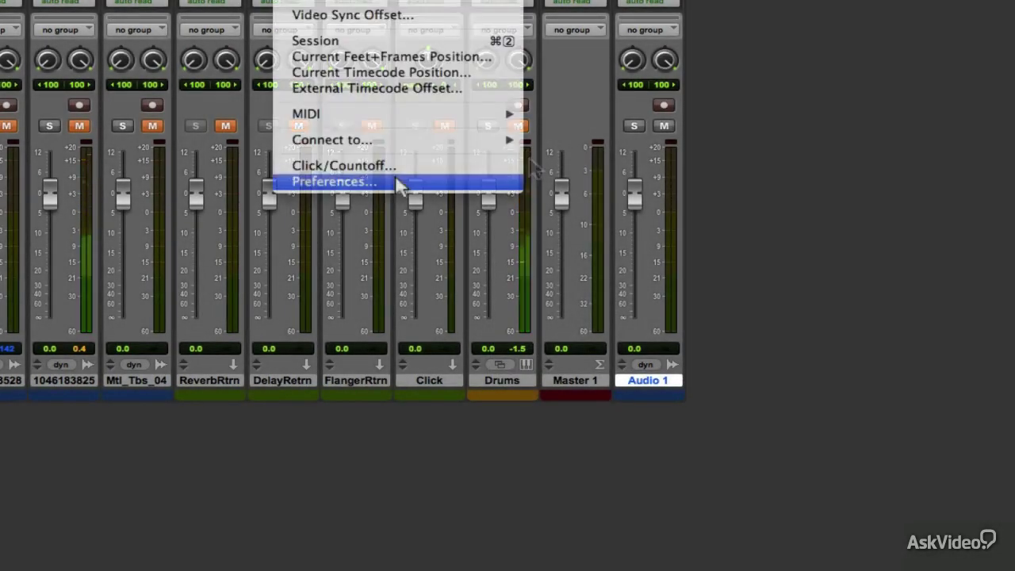
{"action": "left_click", "coordinate": [401, 183]}
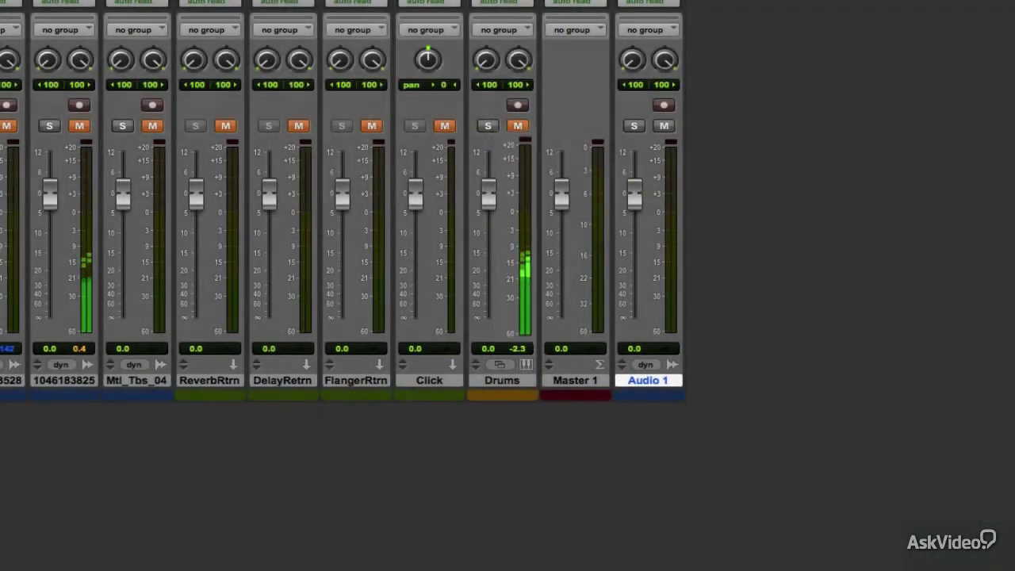
{"action": "left_click", "coordinate": [301, 0]}
{"action": "left_click", "coordinate": [346, 179]}
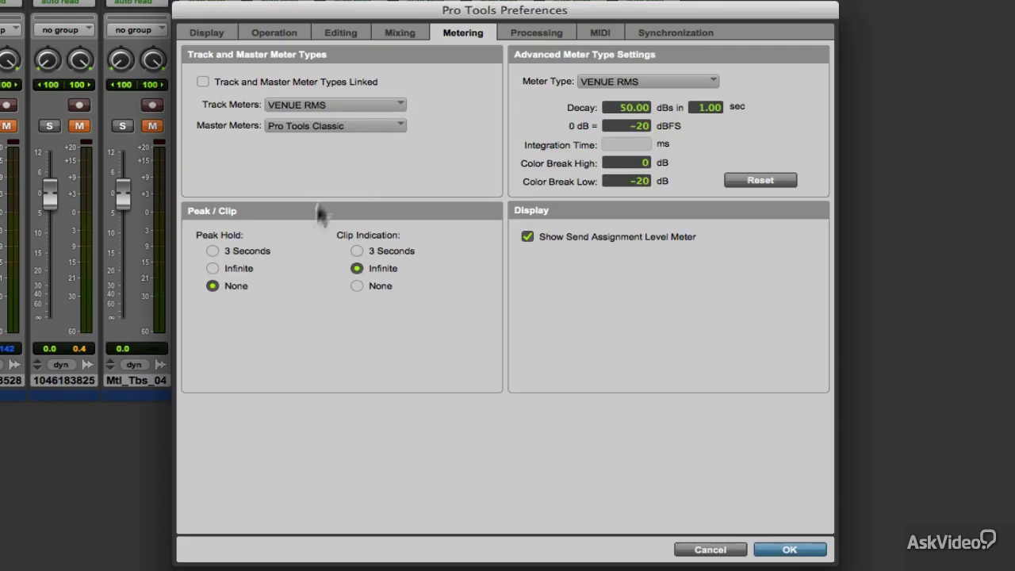
{"action": "left_click", "coordinate": [261, 251]}
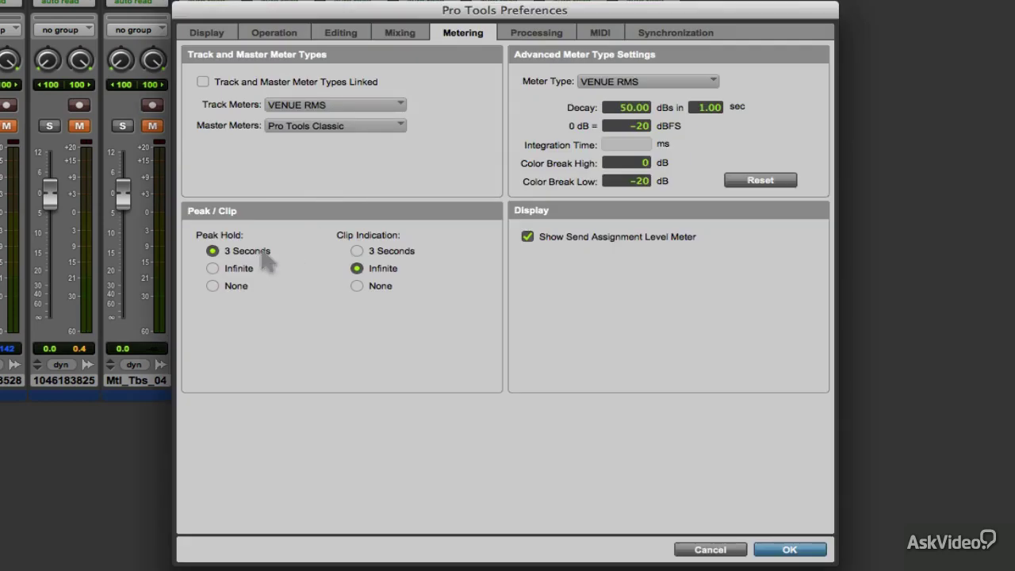
{"action": "left_click", "coordinate": [710, 79]}
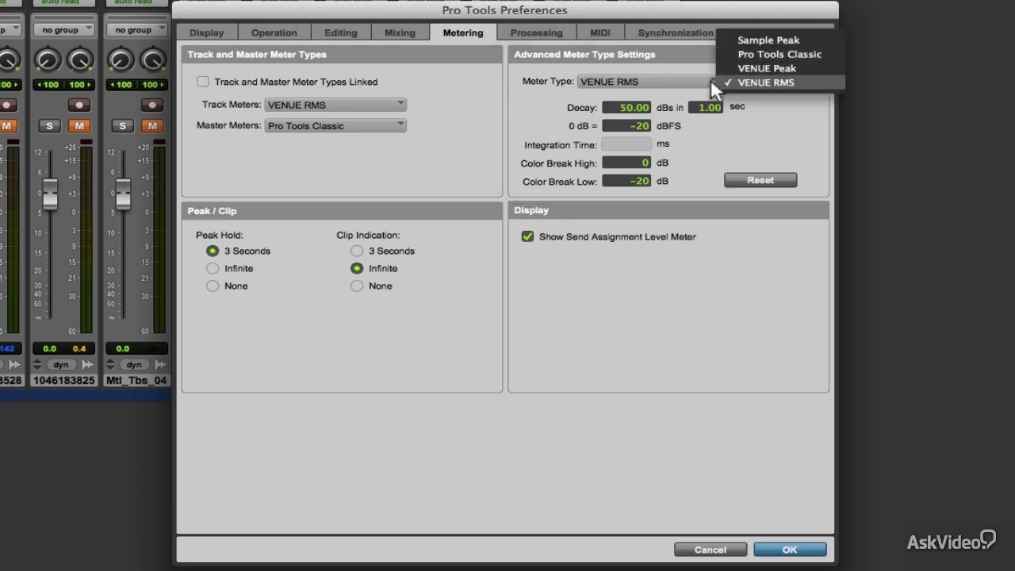
{"action": "left_click", "coordinate": [821, 41]}
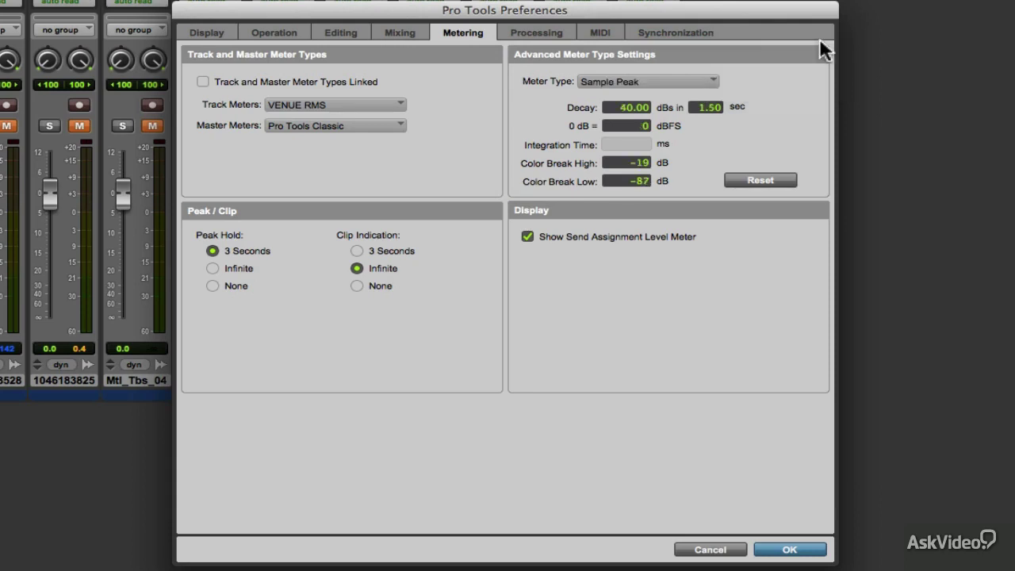
{"action": "left_click", "coordinate": [714, 81]}
{"action": "left_click", "coordinate": [719, 101]}
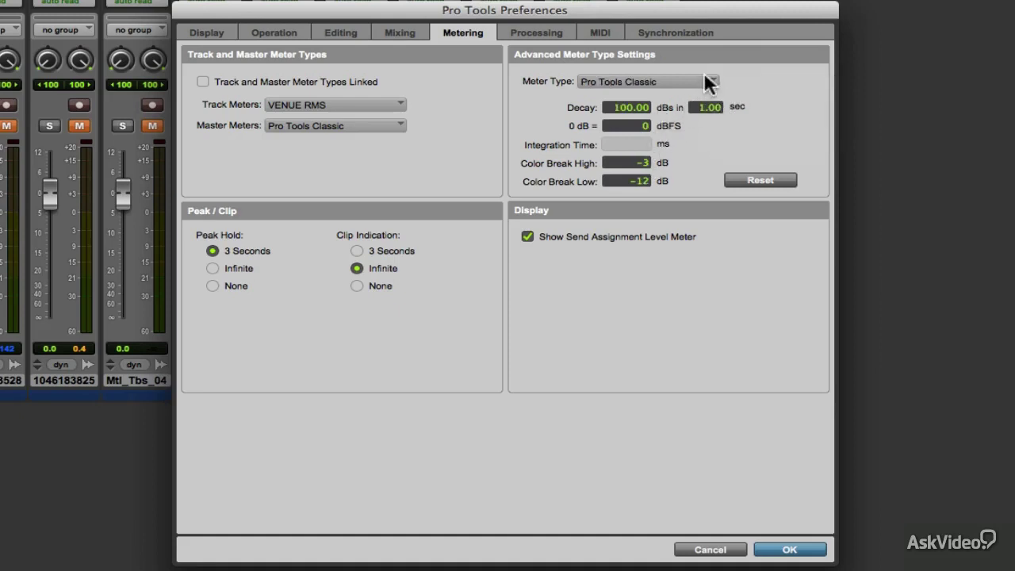
{"action": "left_click", "coordinate": [626, 104]}
{"action": "left_click", "coordinate": [670, 80]}
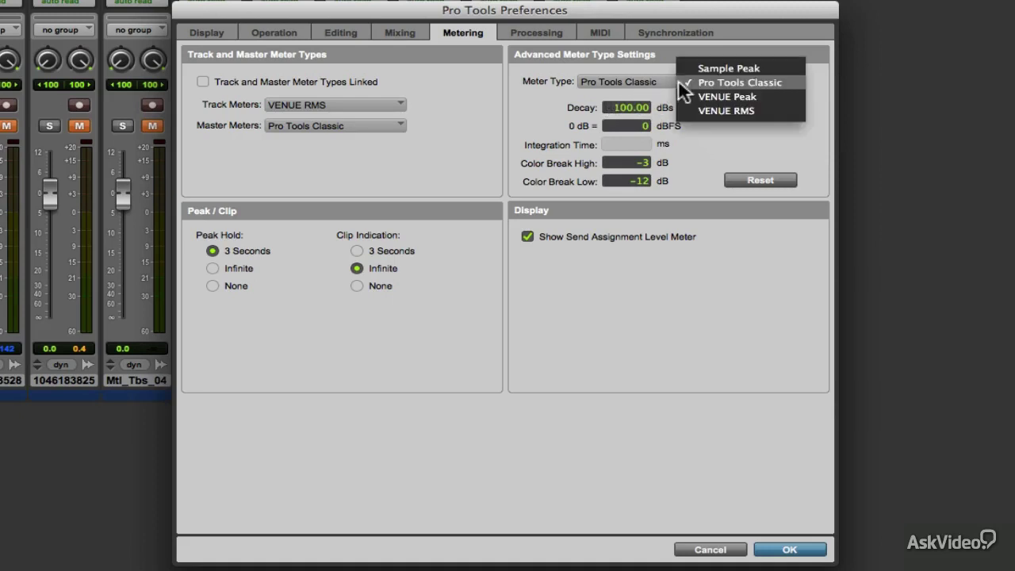
{"action": "left_click", "coordinate": [693, 69]}
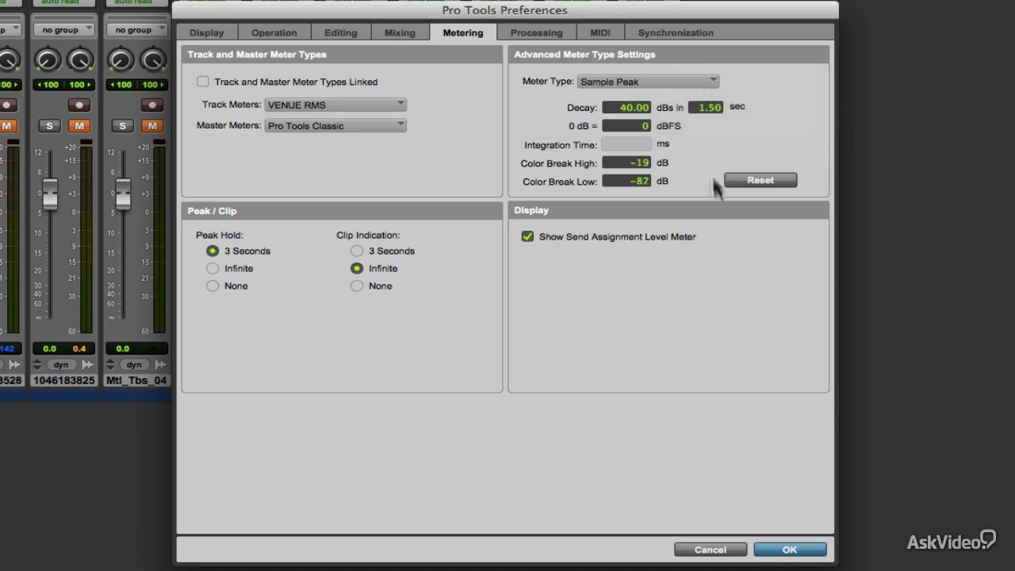
Close the Preferences window and return to the Mix window with the Drums meter active.
{"action": "left_click", "coordinate": [763, 549]}
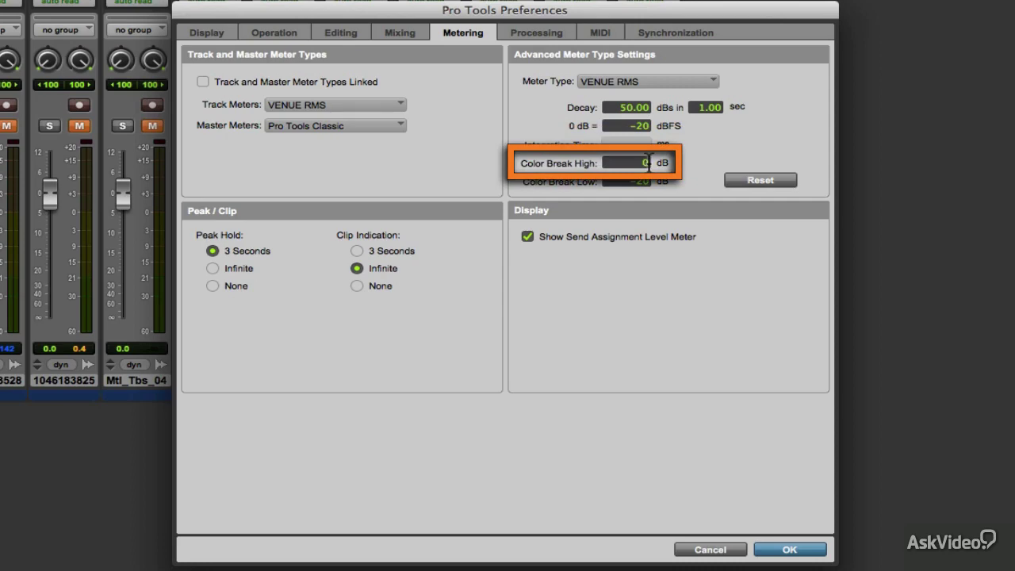
{"action": "key", "text": "Return"}
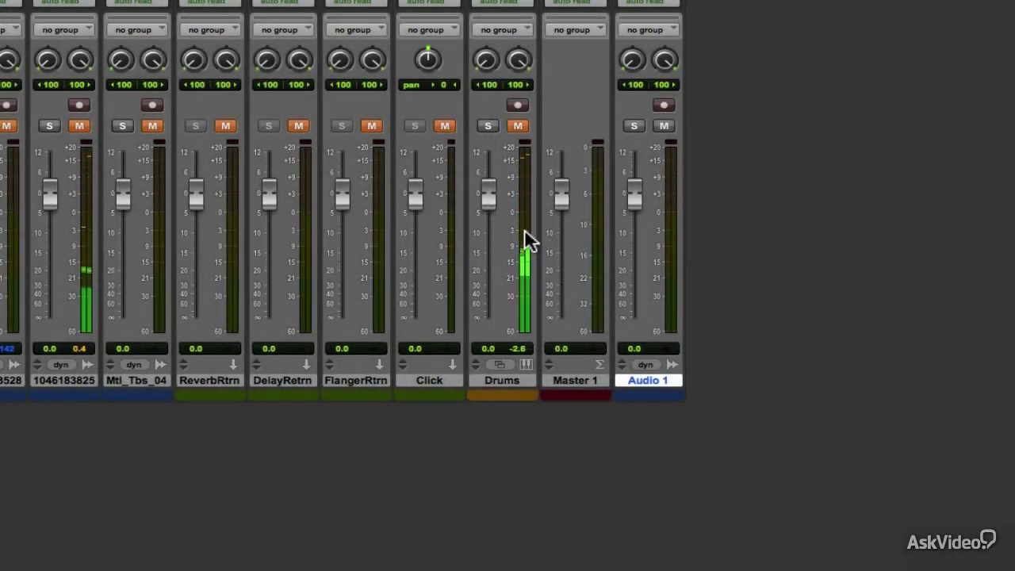
Set VENUE RMS Color Break High to -10 dB and Low to -15 dB, then apply.
{"action": "left_click", "coordinate": [310, 0]}
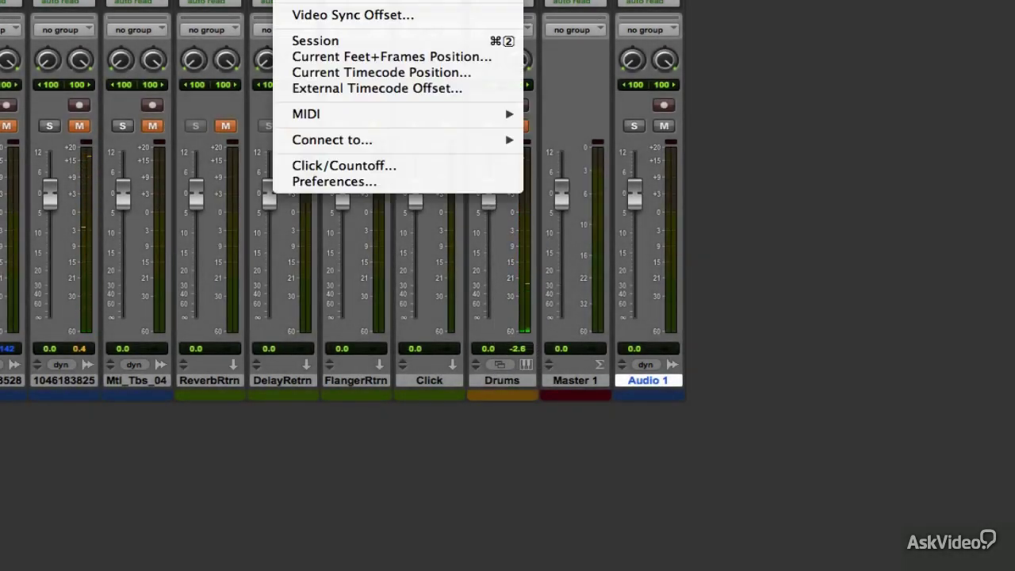
{"action": "left_click", "coordinate": [349, 183]}
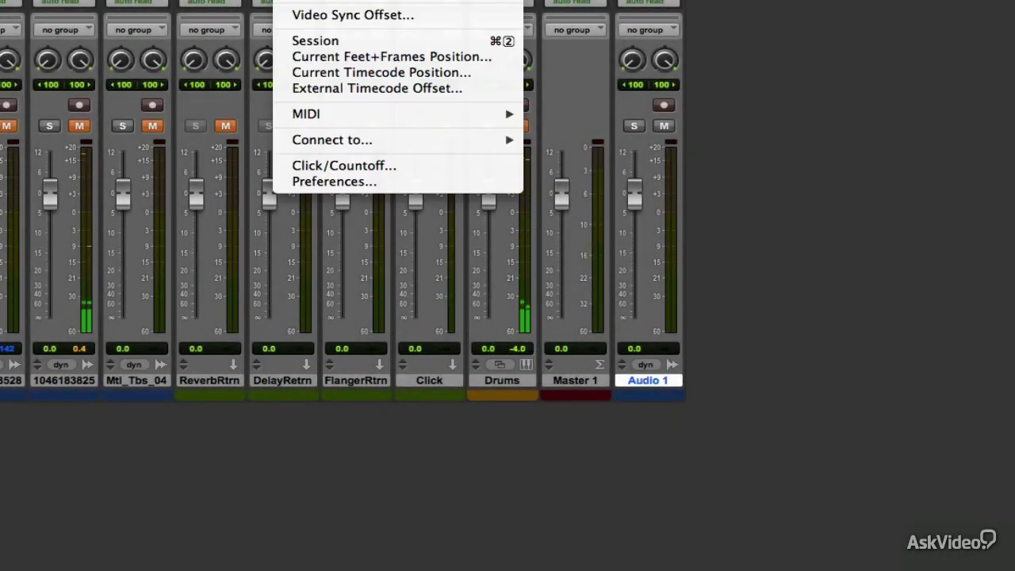
{"action": "left_click", "coordinate": [349, 183]}
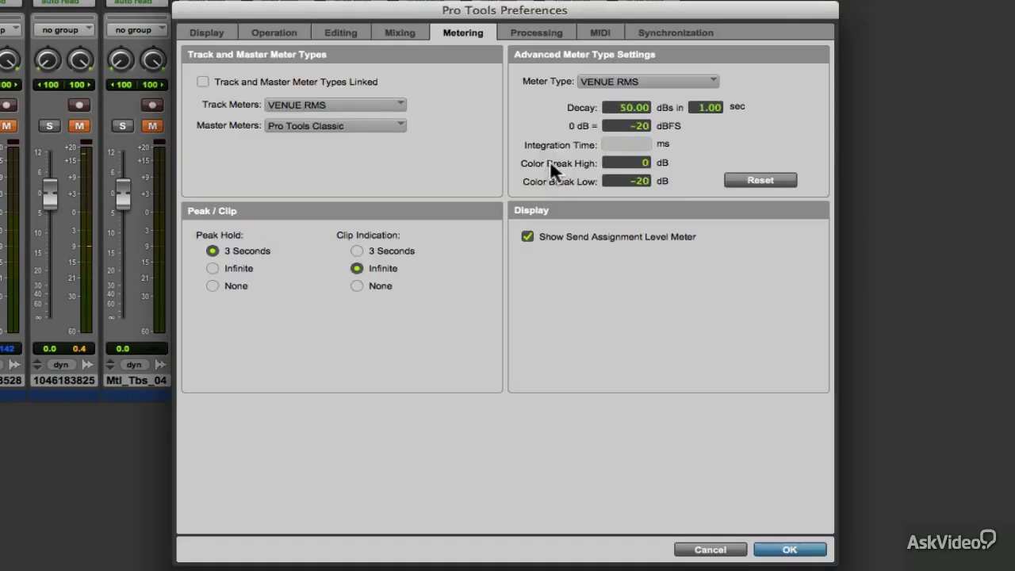
{"action": "left_click", "coordinate": [647, 162]}
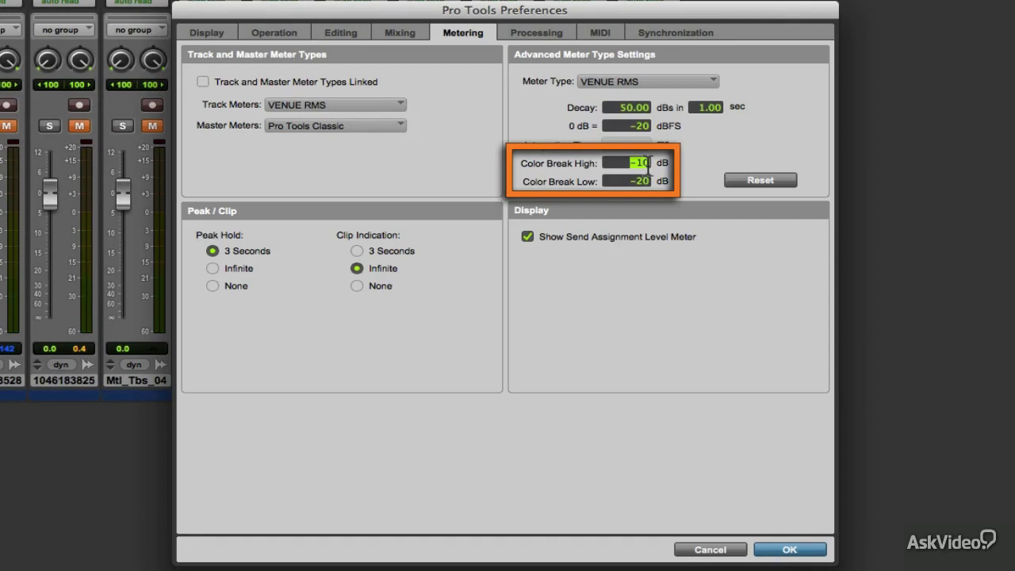
{"action": "key", "text": "Tab"}
{"action": "type", "text": "-11"}
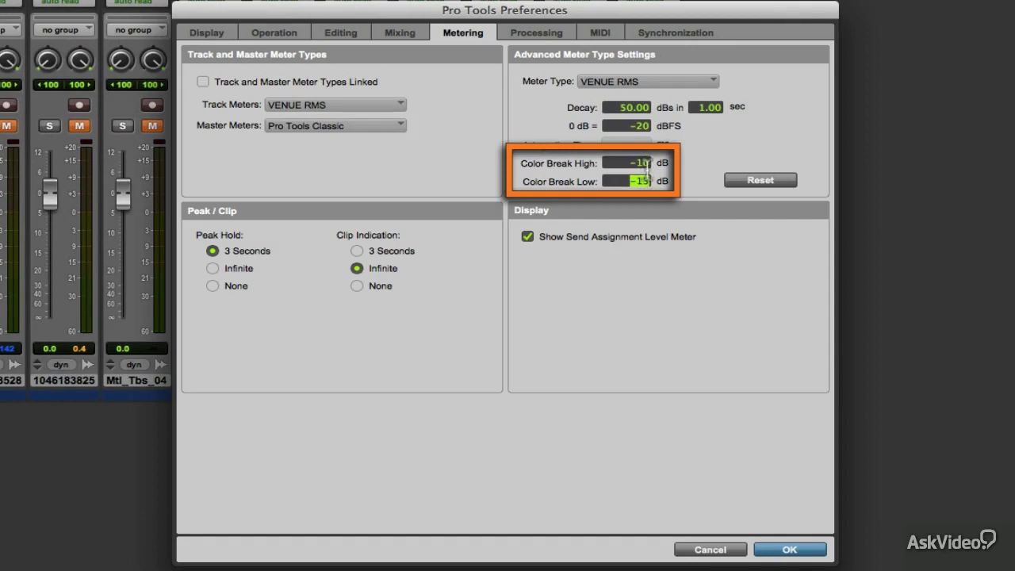
{"action": "left_click", "coordinate": [698, 255]}
{"action": "key", "text": "Return"}
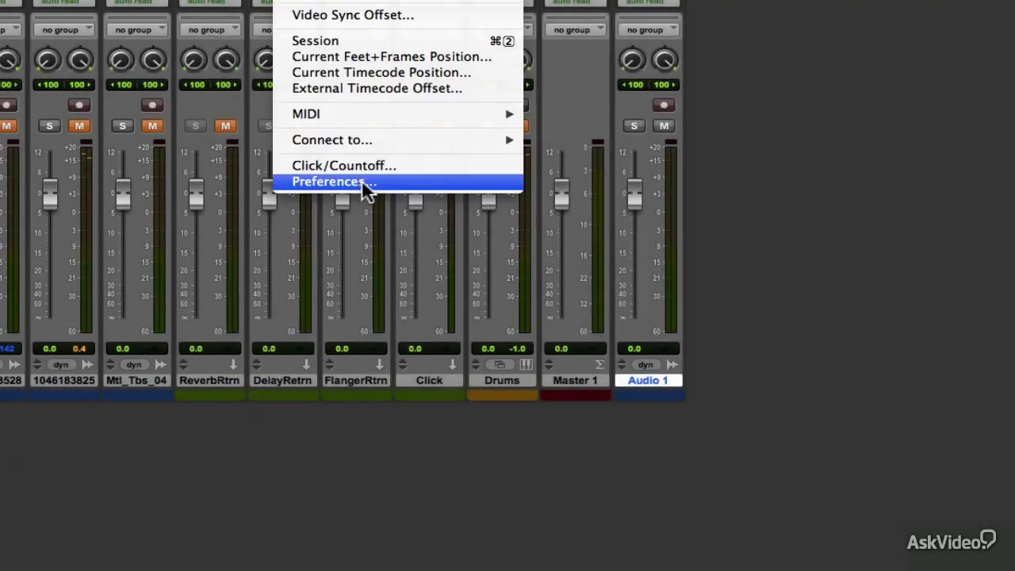
Reset VENUE RMS colour breaks to 0 dB high and -20 dB low, then confirm with OK.
{"action": "left_click", "coordinate": [362, 188]}
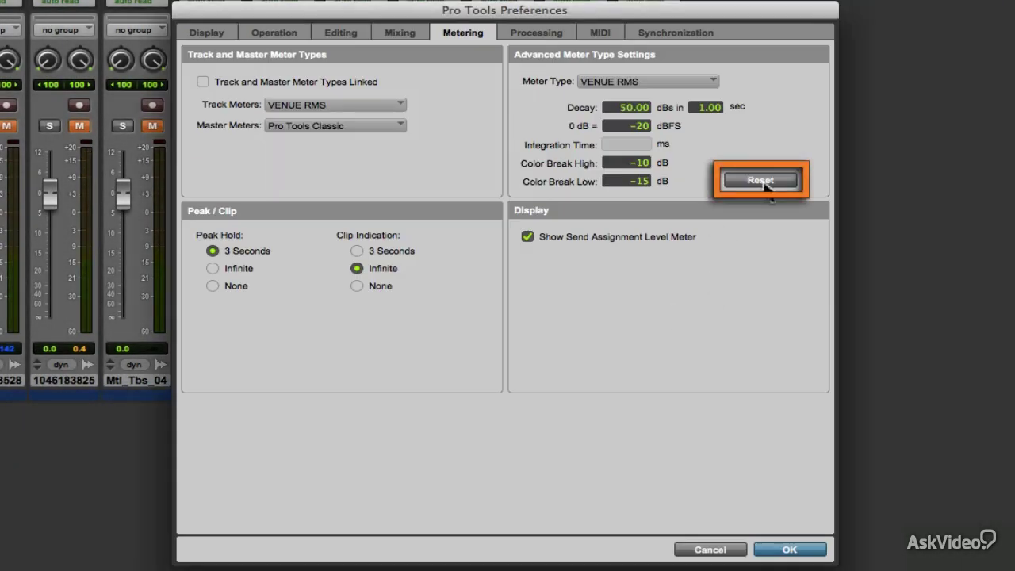
{"action": "left_click", "coordinate": [764, 180]}
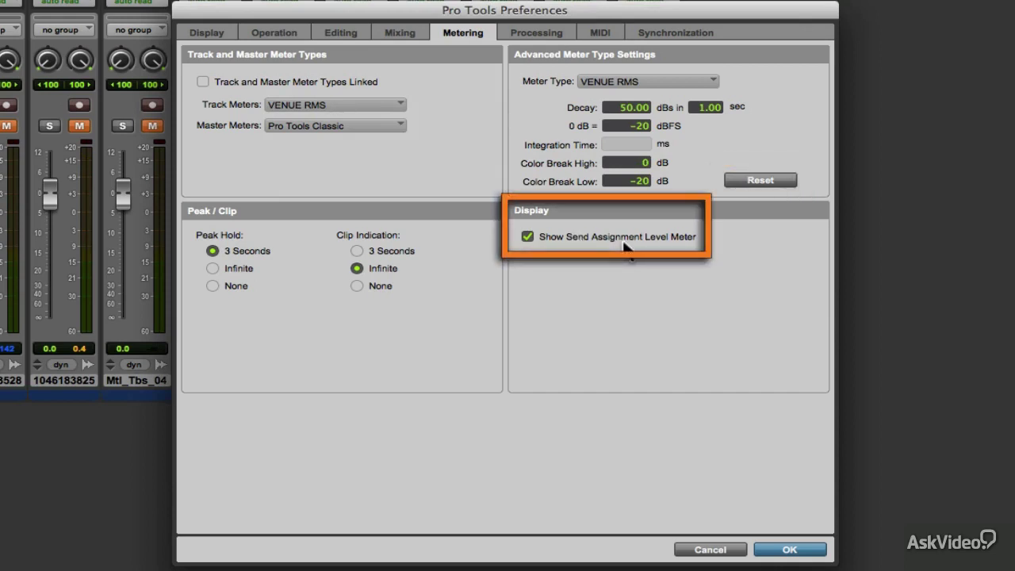
{"action": "left_click", "coordinate": [788, 550]}
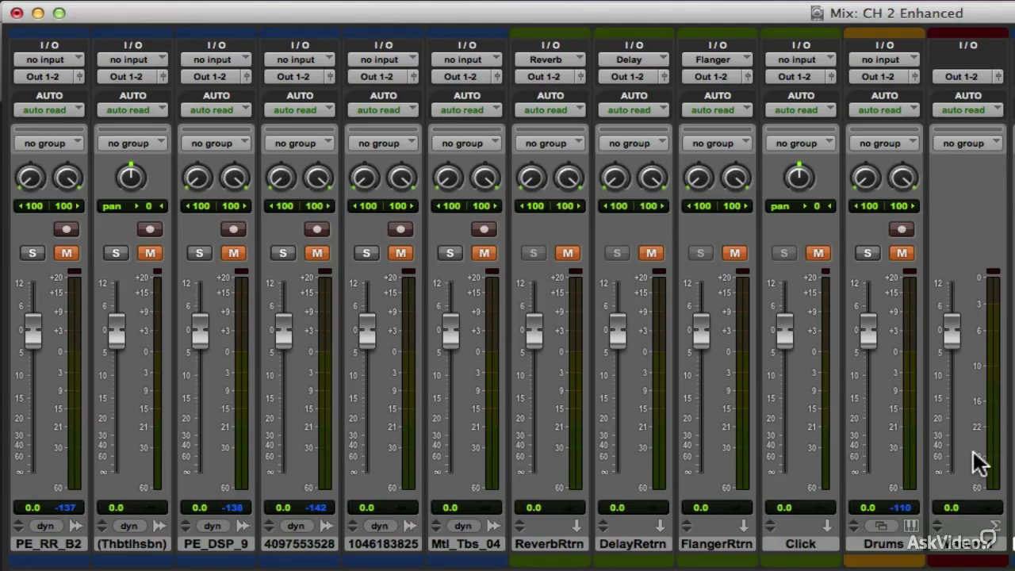